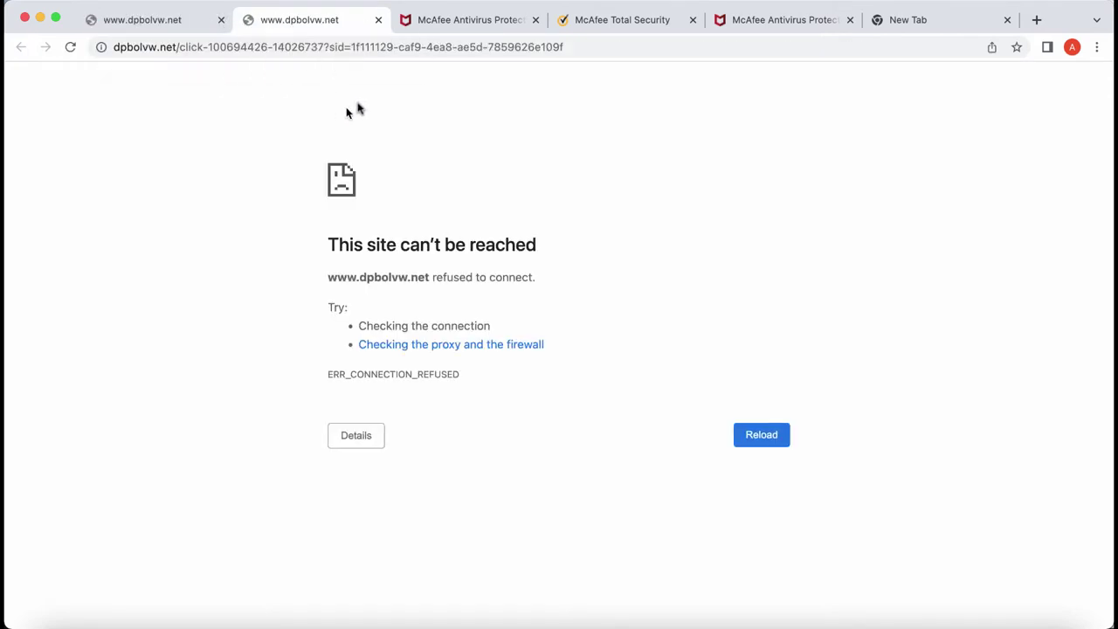
Step: Load combocleaner.com in Chrome, then launch the Combo Cleaner app from the Dock
{"action": "left_click", "coordinate": [210, 46]}
{"action": "type", "text": "c"}
{"action": "key", "text": "Return"}
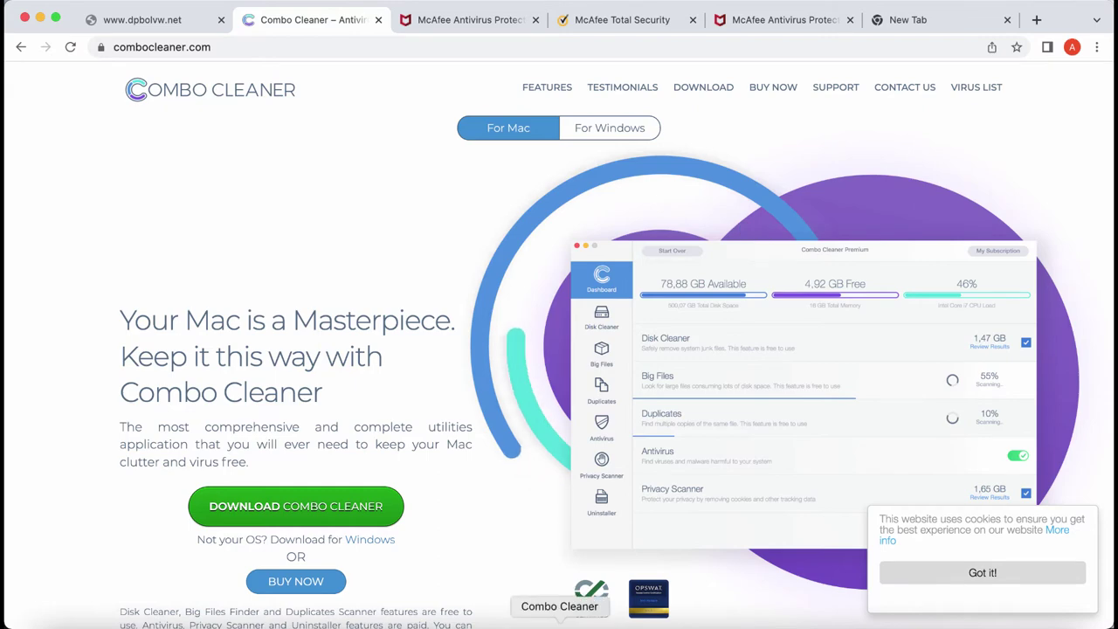
{"action": "left_click", "coordinate": [561, 616]}
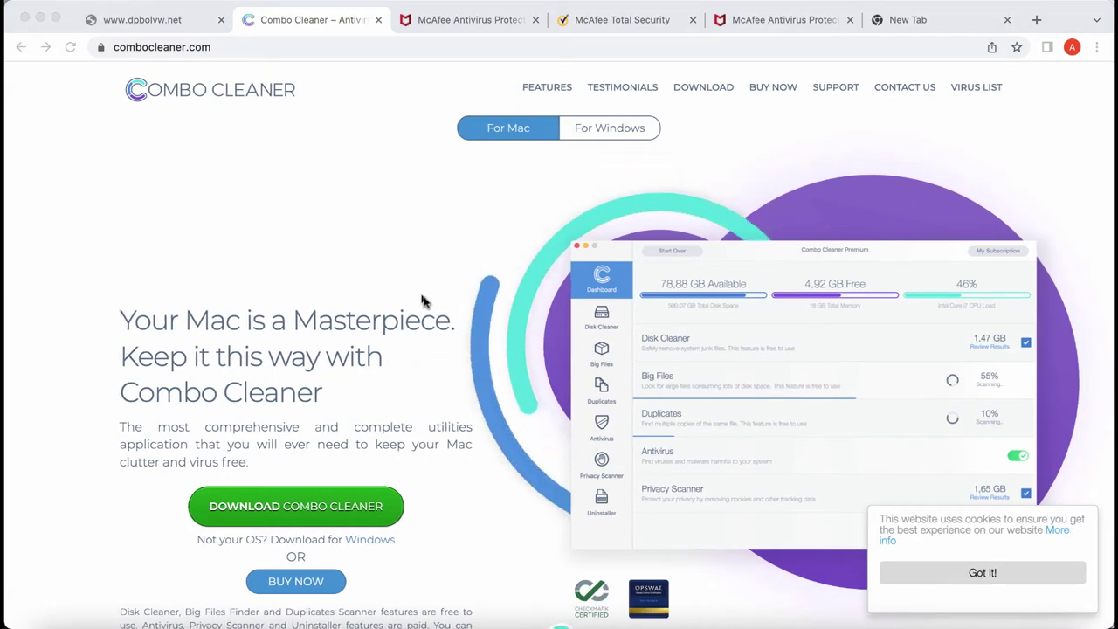
Step: Nudge the Combo Cleaner window slightly left and let the dashboard finish loading all five features
{"action": "mouse_move", "coordinate": [497, 92]}
{"action": "left_mouse_down"}
{"action": "mouse_move", "coordinate": [446, 96]}
{"action": "mouse_move", "coordinate": [515, 103]}
{"action": "left_mouse_up"}
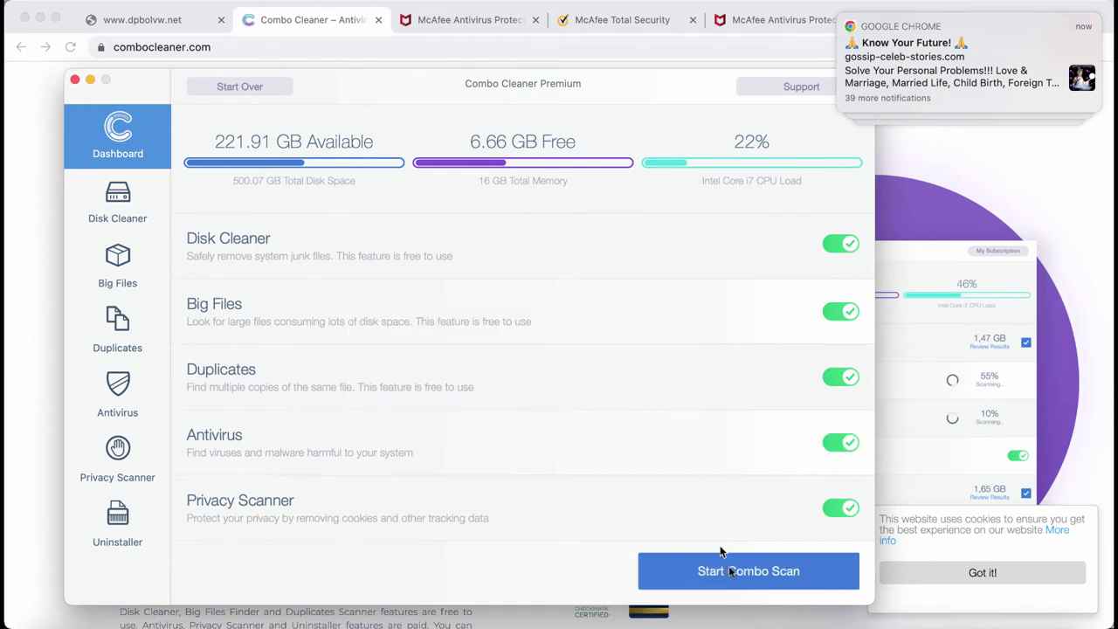
Step: Start the Combo Scan and check Disk Cleaner, Big Files and Duplicates progress
{"action": "left_click", "coordinate": [707, 573]}
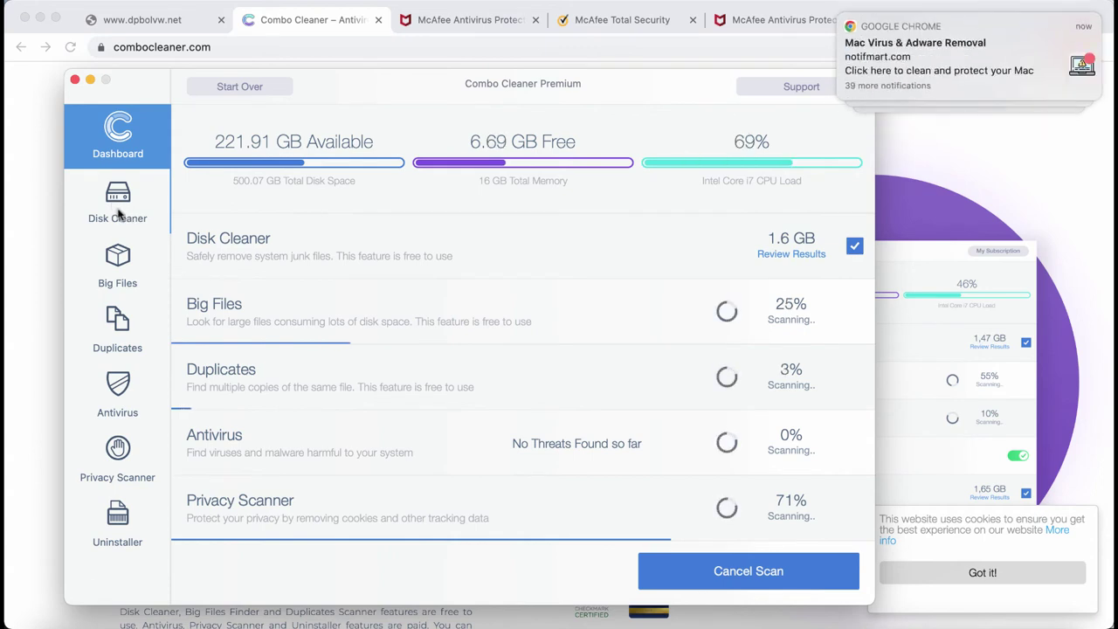
{"action": "left_click", "coordinate": [119, 217]}
{"action": "left_click", "coordinate": [117, 279]}
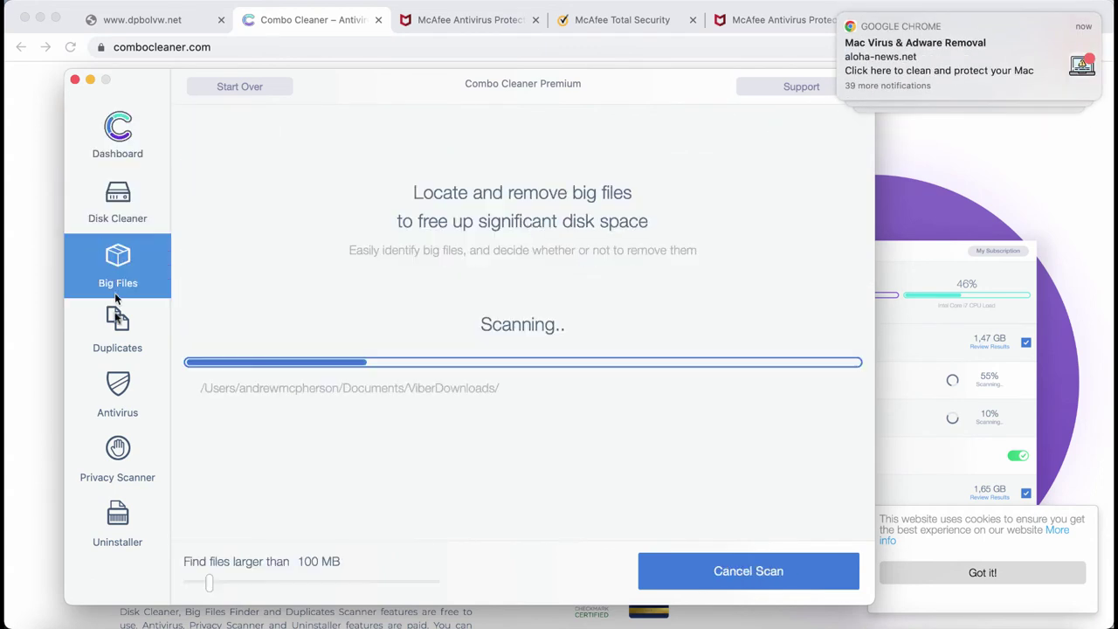
{"action": "left_click", "coordinate": [115, 338]}
{"action": "left_click", "coordinate": [123, 203]}
{"action": "left_click", "coordinate": [133, 257]}
{"action": "left_click", "coordinate": [132, 341]}
Step: Keep cycling through Big Files, Disk Cleaner and Duplicates, then return to the overall scan progress
{"action": "left_click", "coordinate": [131, 281]}
{"action": "left_click", "coordinate": [129, 222]}
{"action": "left_click", "coordinate": [127, 262]}
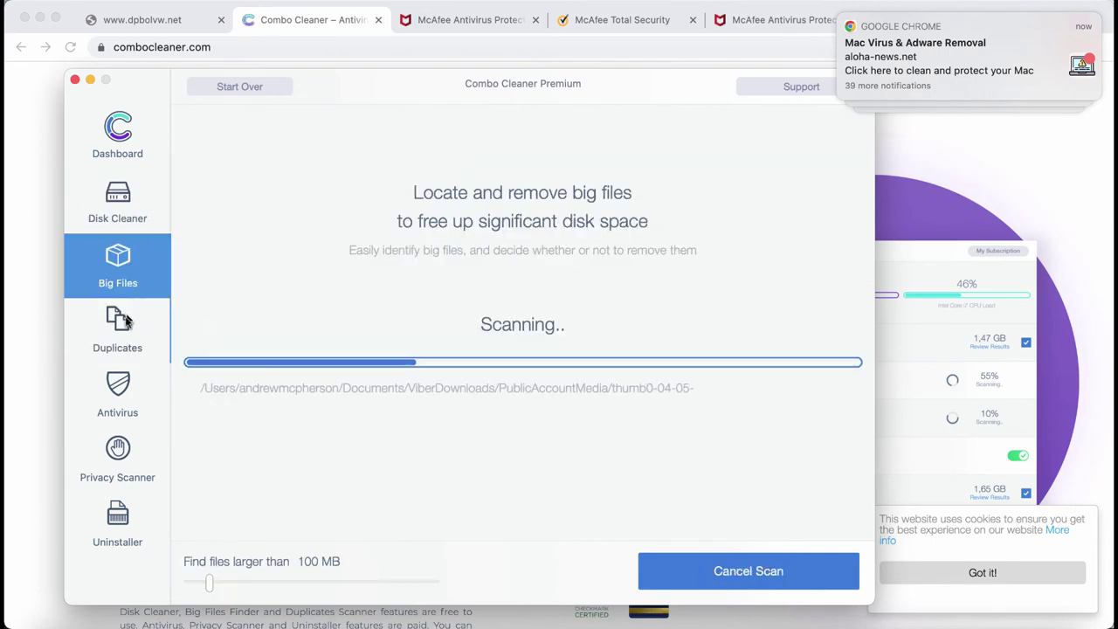
{"action": "left_click", "coordinate": [126, 323]}
{"action": "left_click", "coordinate": [122, 205]}
{"action": "left_click", "coordinate": [127, 256]}
{"action": "left_click", "coordinate": [126, 328]}
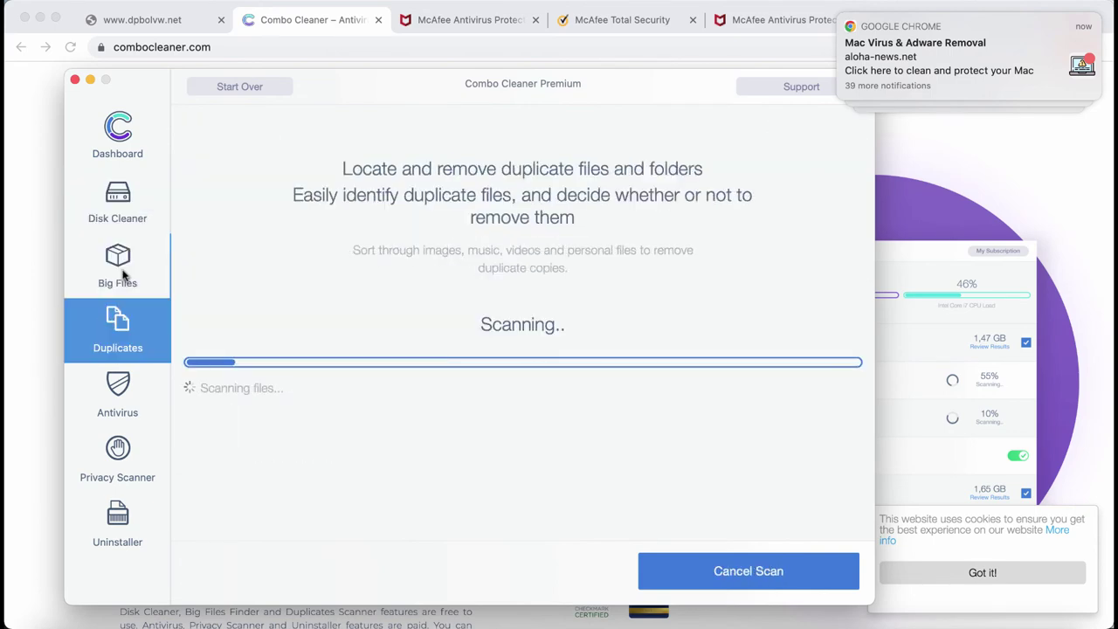
{"action": "left_click", "coordinate": [126, 271]}
{"action": "left_click", "coordinate": [129, 225]}
{"action": "left_click", "coordinate": [126, 135]}
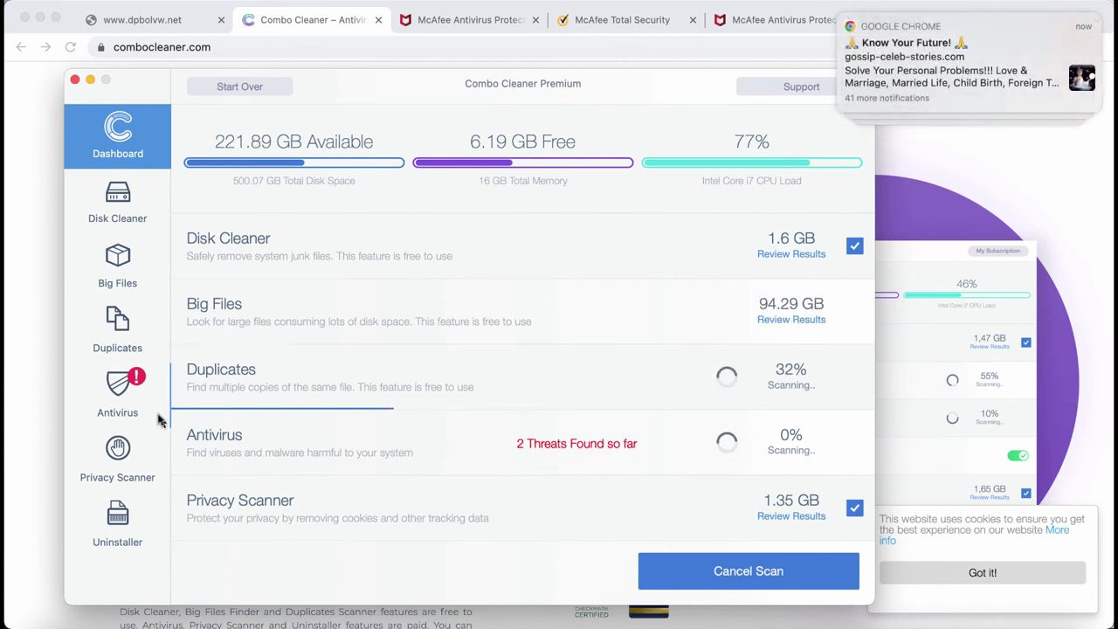
Step: Open the Antivirus results showing the 1.zip virus and the Install-7.dmg adware
{"action": "left_click", "coordinate": [132, 386]}
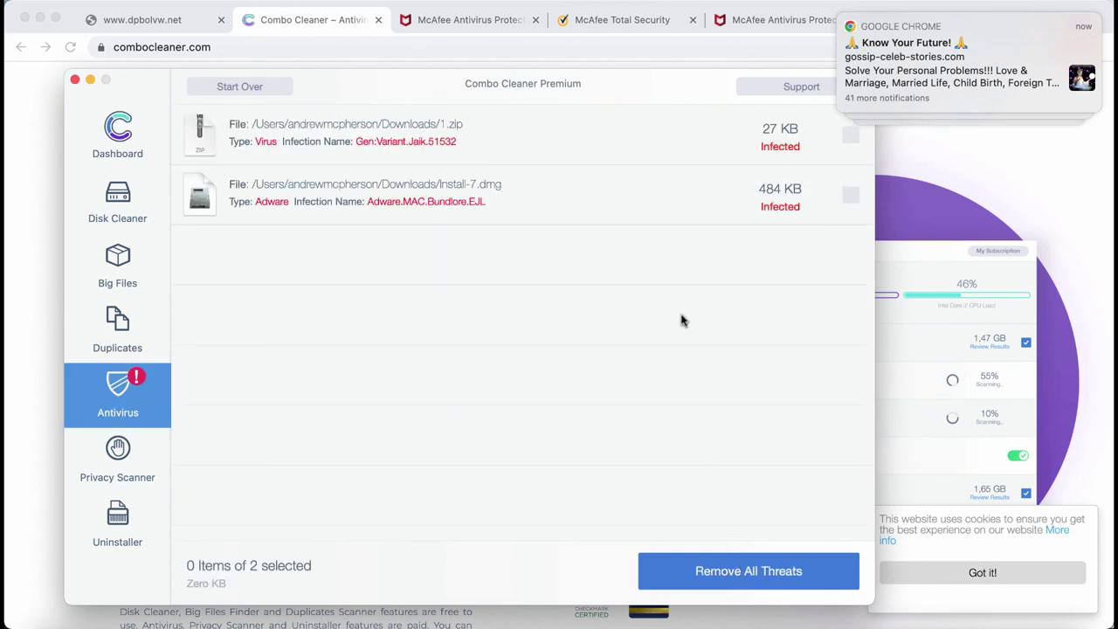